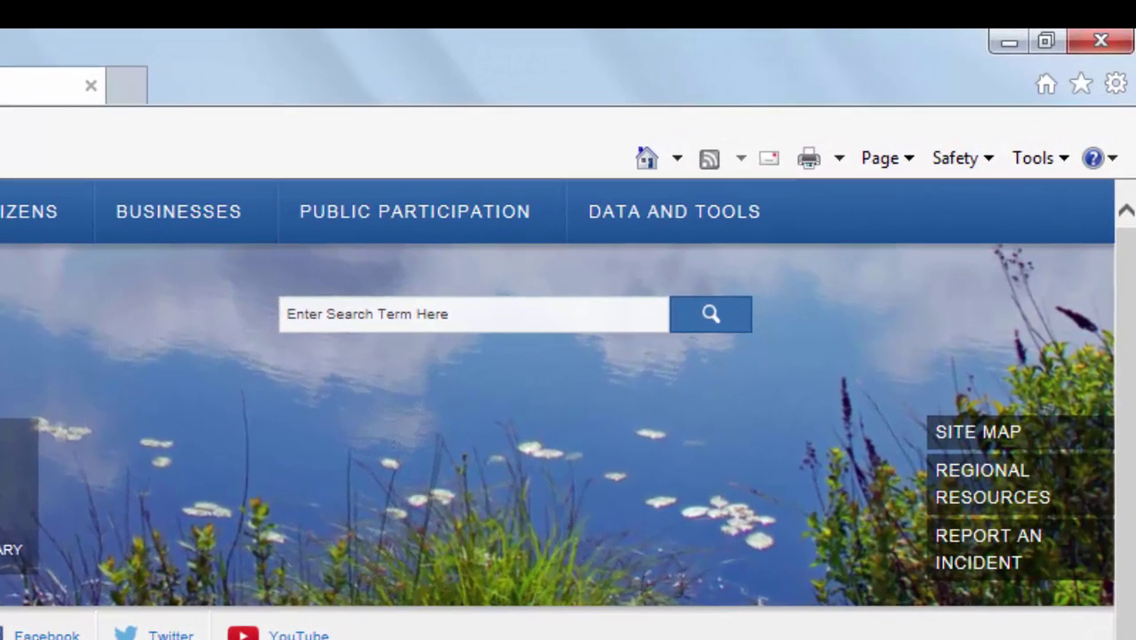
# Open PA Oil and Gas Mapping from the DEP site's GIS mapping tools and continue past the welcome disclaimer
pyautogui.moveTo(687, 218)
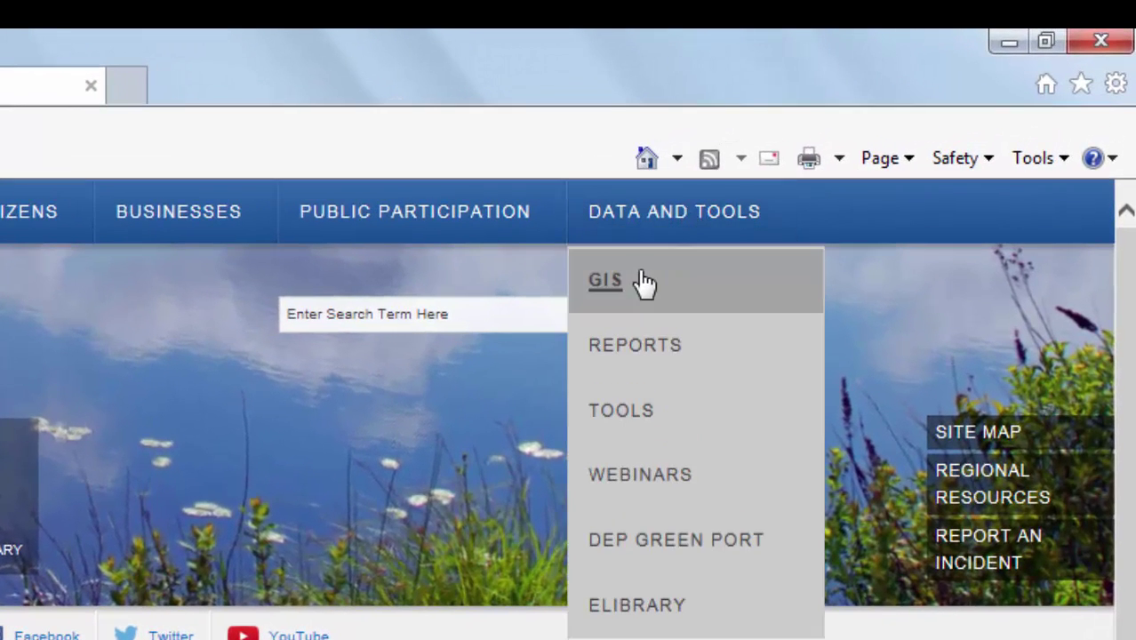
pyautogui.click(644, 282)
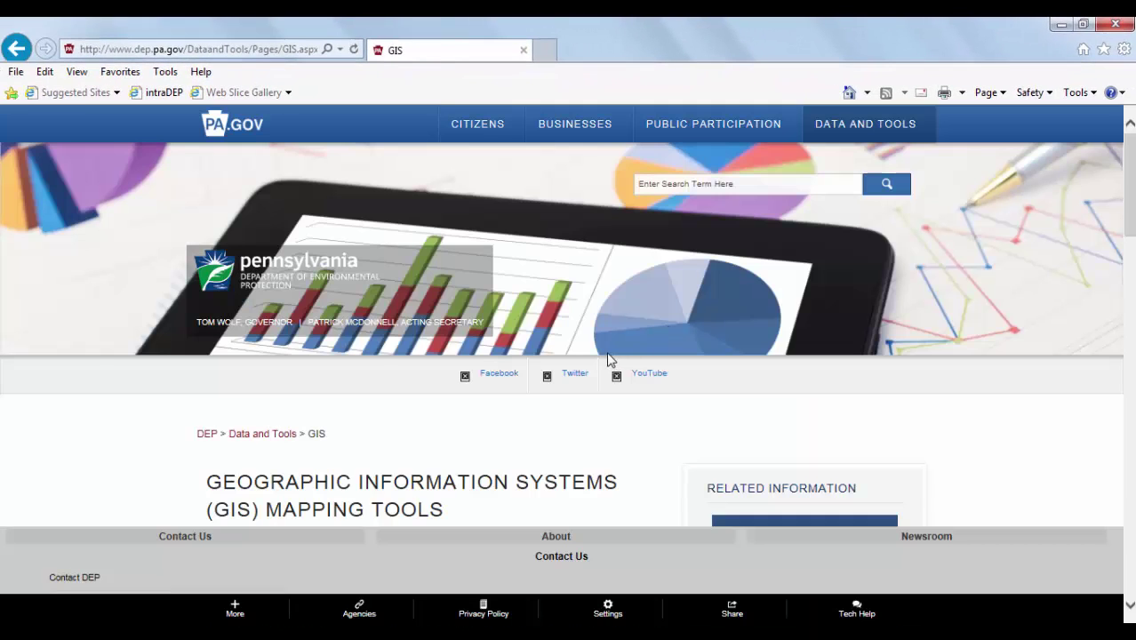
pyautogui.scroll(-1, 538, 312)
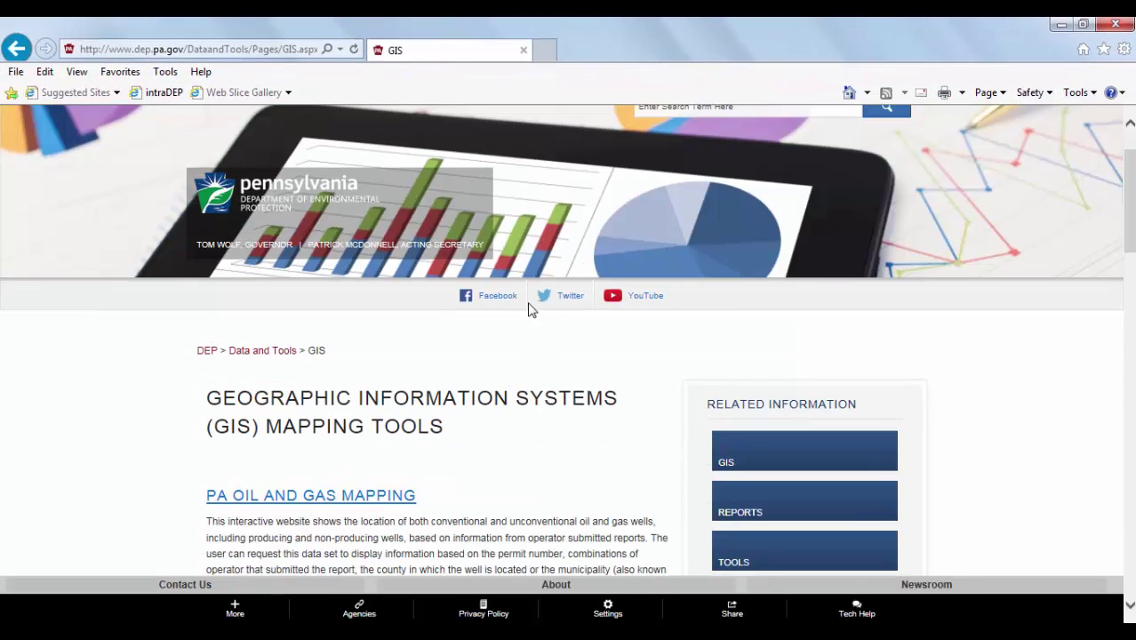
pyautogui.click(391, 501)
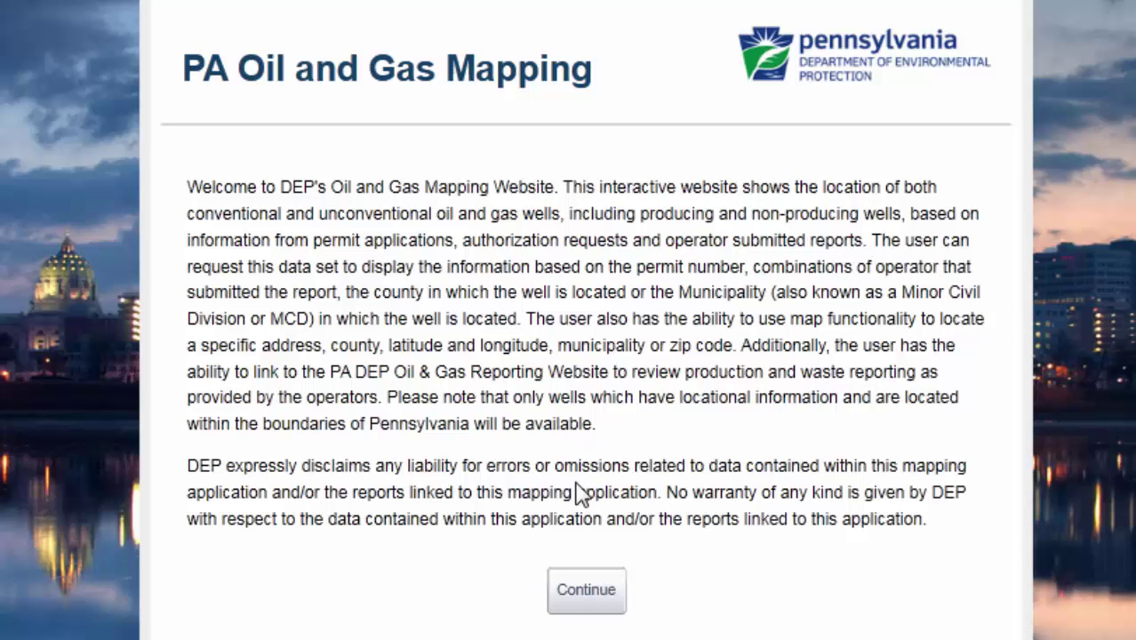
pyautogui.click(587, 592)
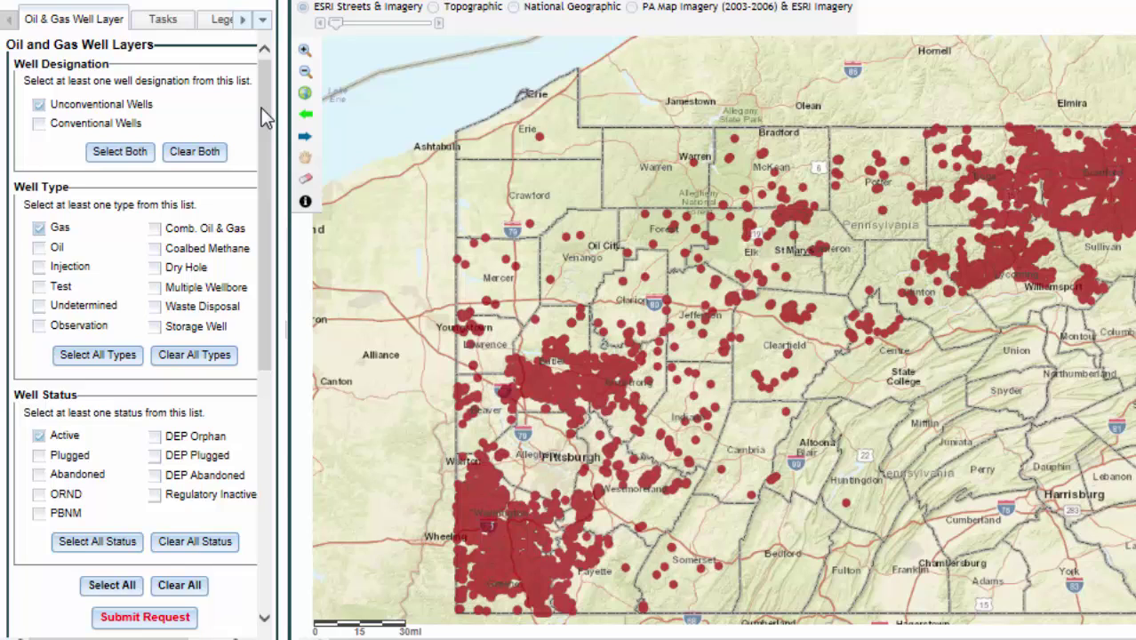
# Expand the Search for Oil and Gas Wells options and zoom the map in to the wells near Cherry Springs Rd in Potter County
pyautogui.moveTo(262, 108); pyautogui.dragTo(255, 251)
pyautogui.click(140, 400)
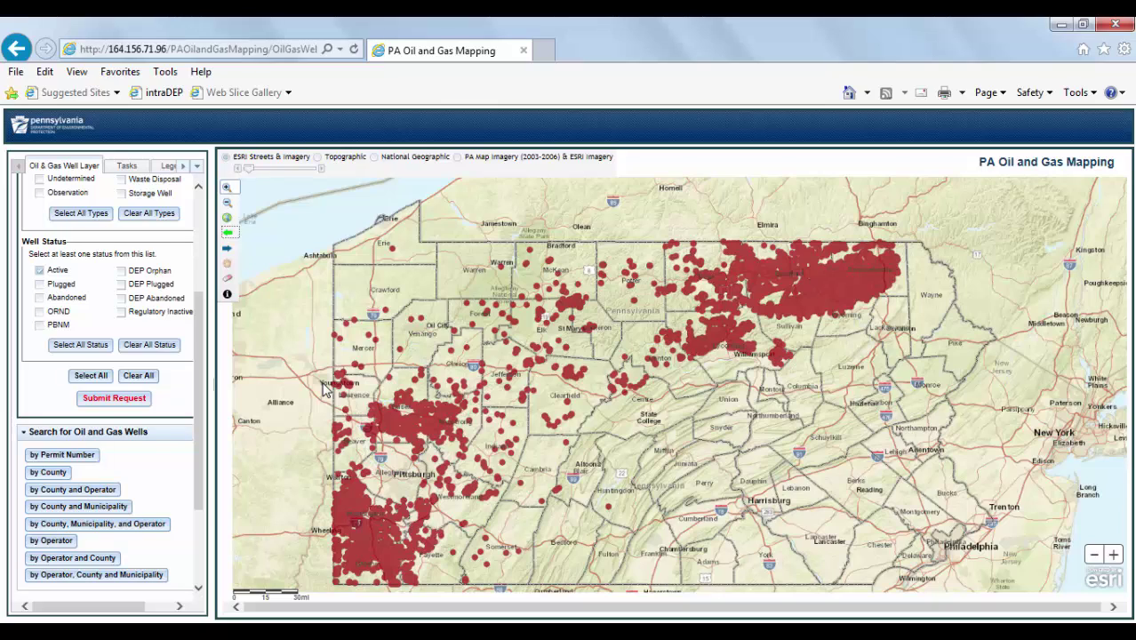
pyautogui.click(227, 188)
pyautogui.moveTo(619, 283); pyautogui.dragTo(743, 457)
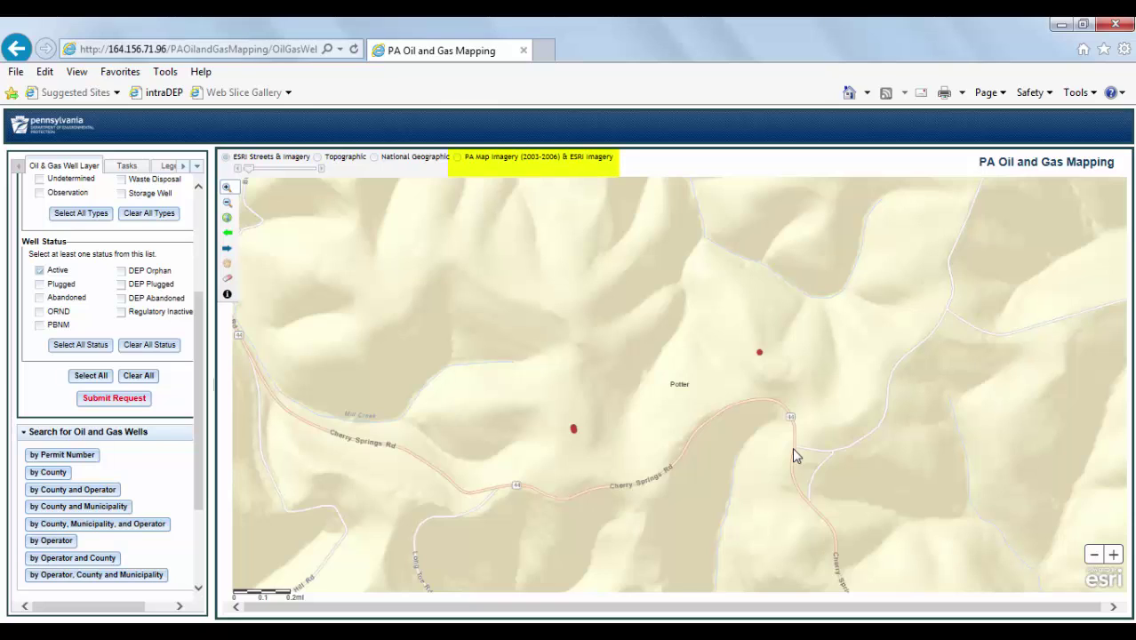
# Switch the base map to PA Map Imagery (2003-2006) & ESRI Imagery and compare the newer imagery with the older imagery
pyautogui.click(458, 156)
pyautogui.moveTo(487, 176); pyautogui.dragTo(587, 173)
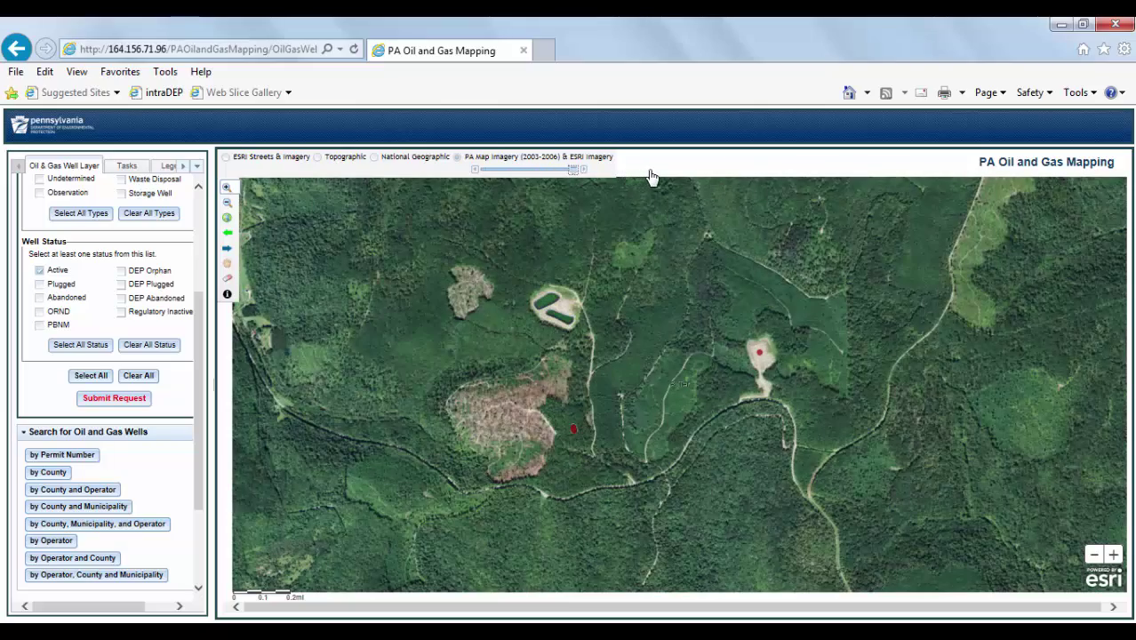
pyautogui.moveTo(572, 170); pyautogui.dragTo(506, 168)
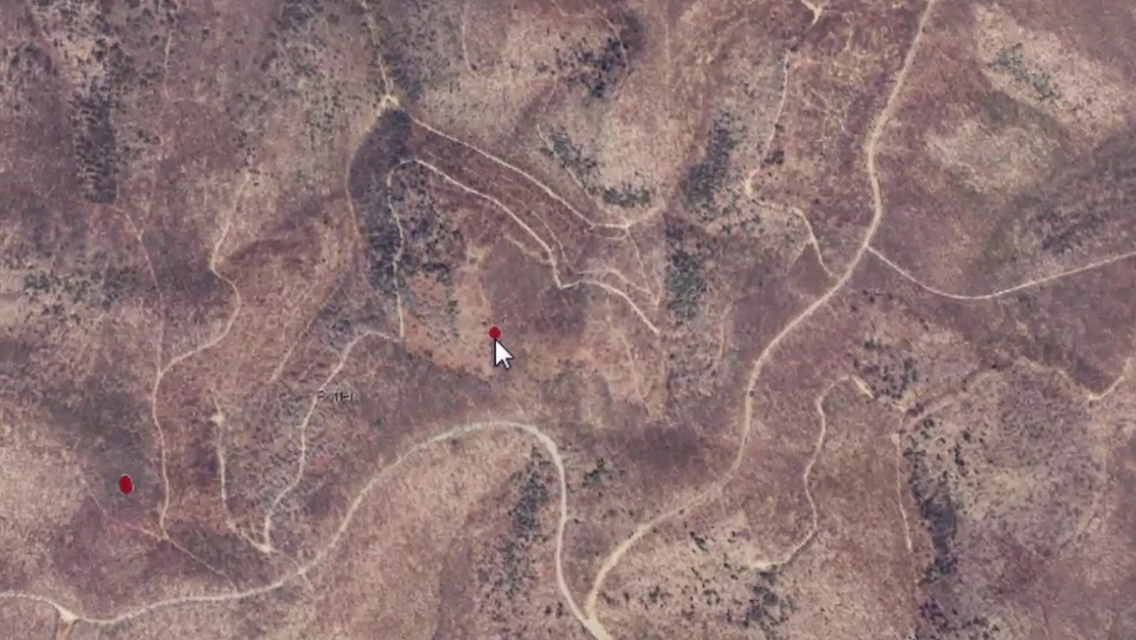
# Identify the unconventional well north of Cherry Springs Rd and display its inspections
pyautogui.click(494, 339)
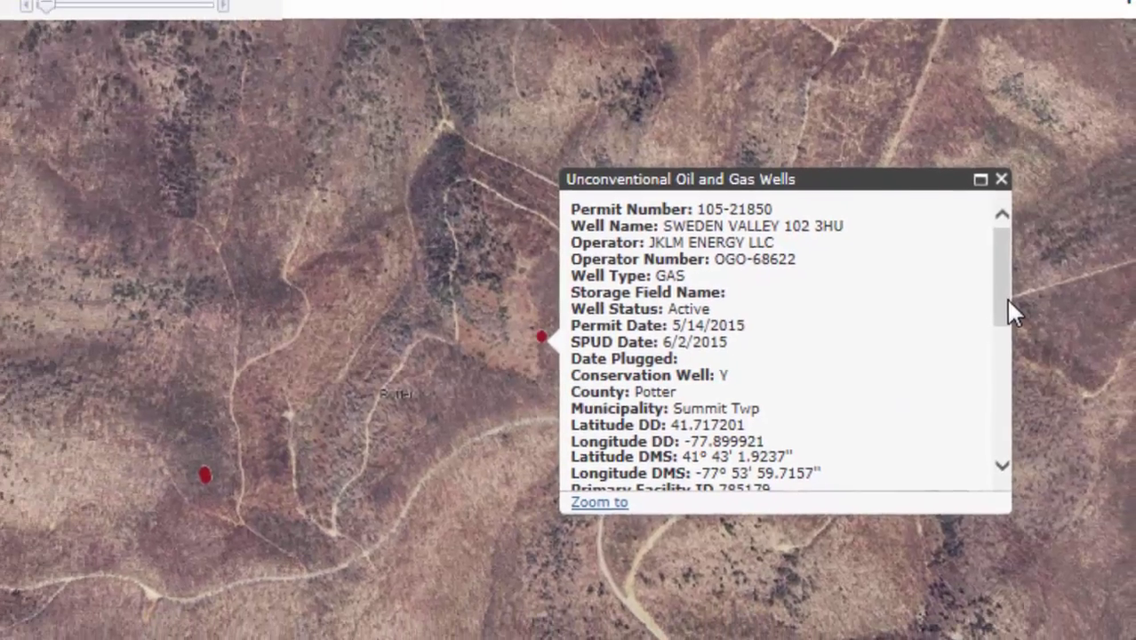
pyautogui.moveTo(1006, 297); pyautogui.dragTo(1003, 454)
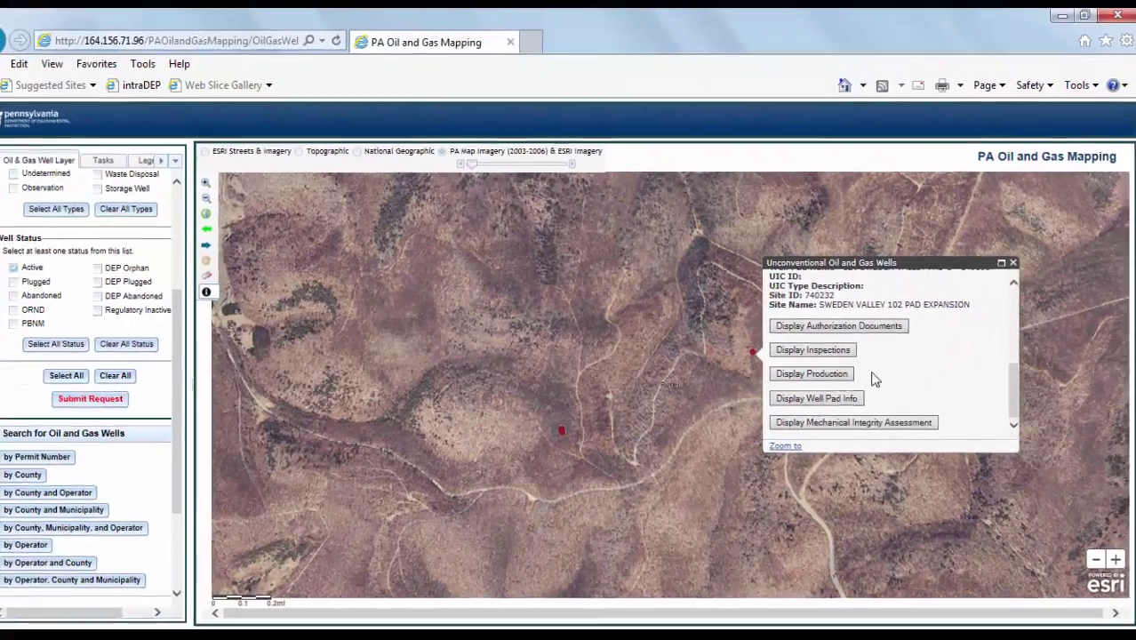
pyautogui.click(813, 350)
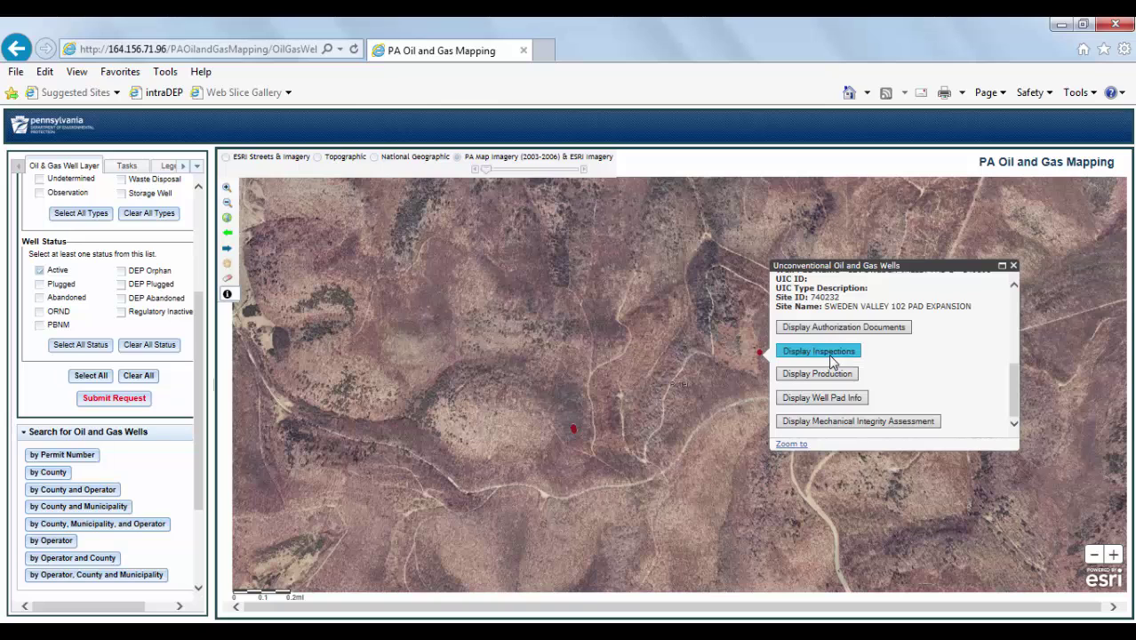
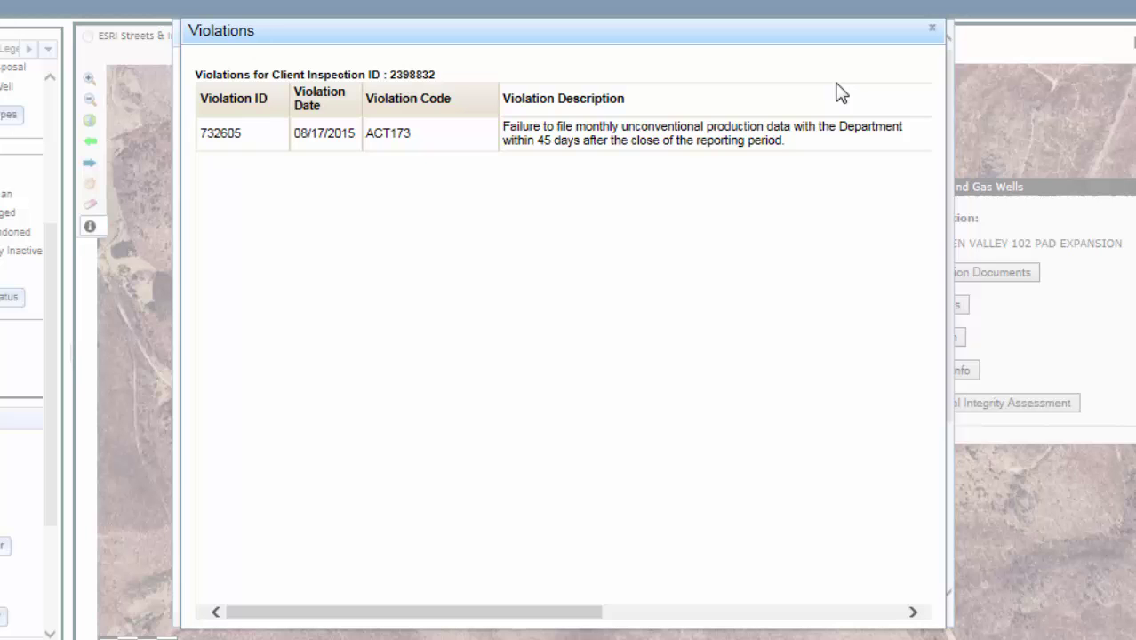
# Close the violations window and review the well's site inspections, primary facility inspections and operator history
pyautogui.click(931, 30)
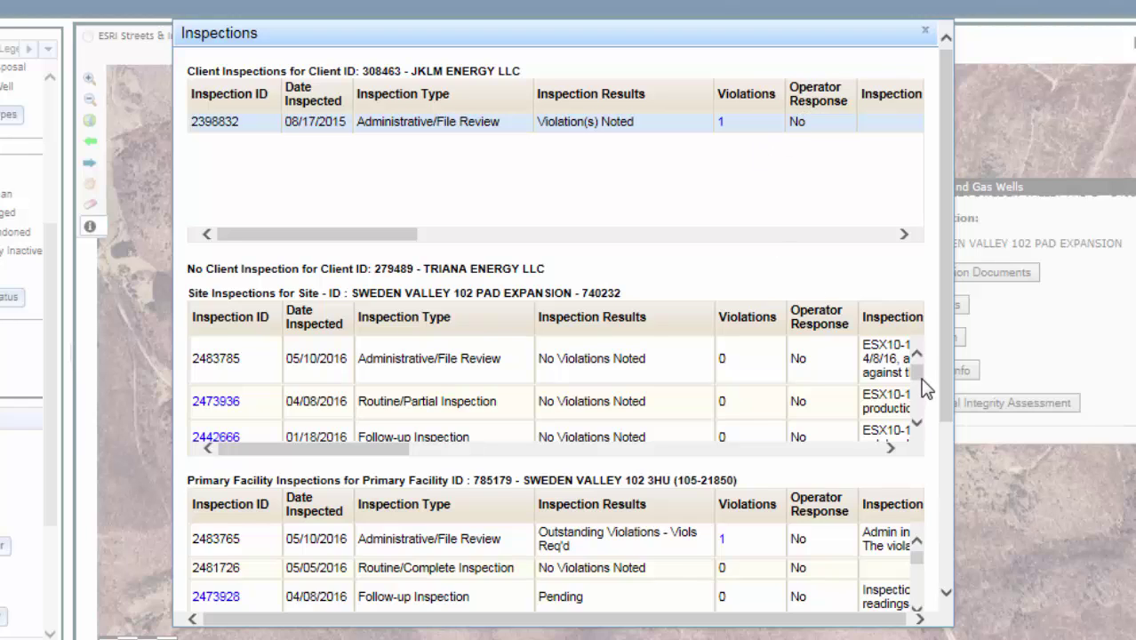
pyautogui.moveTo(919, 381); pyautogui.dragTo(921, 402)
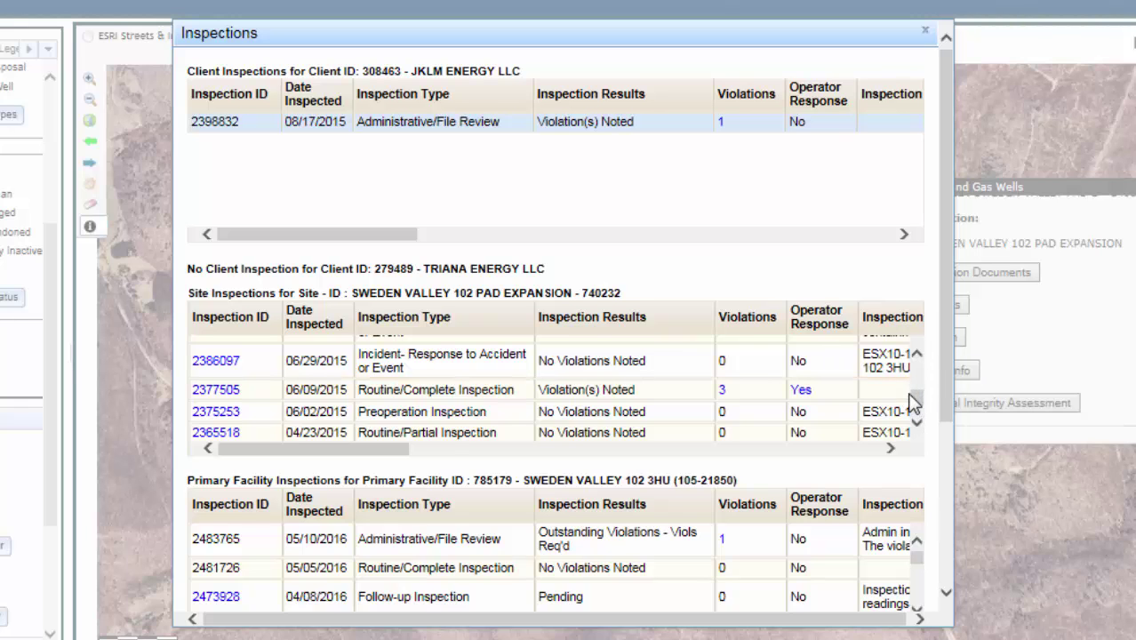
pyautogui.scroll(-3, 948, 425)
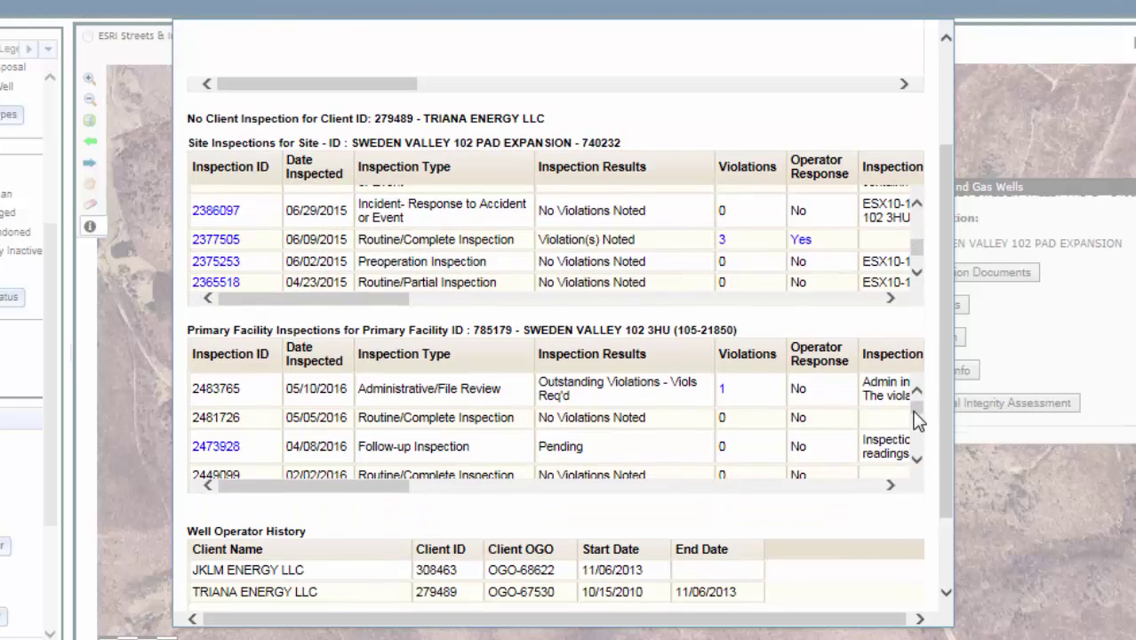
pyautogui.scroll(-3, 919, 433)
pyautogui.scroll(-5, 919, 432)
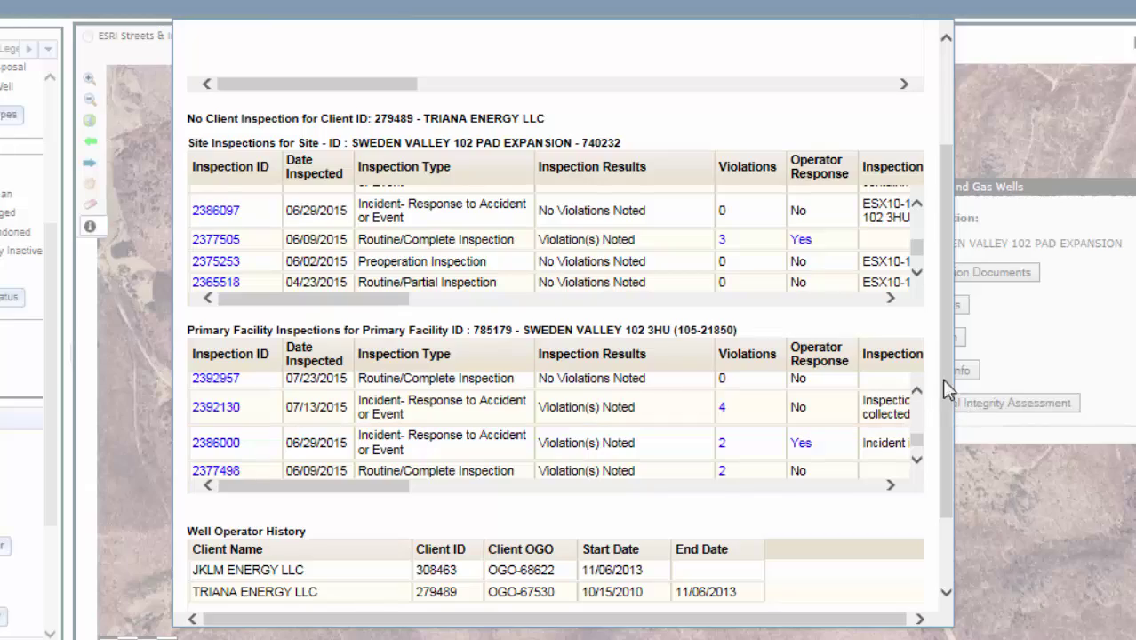
pyautogui.scroll(3, 939, 369)
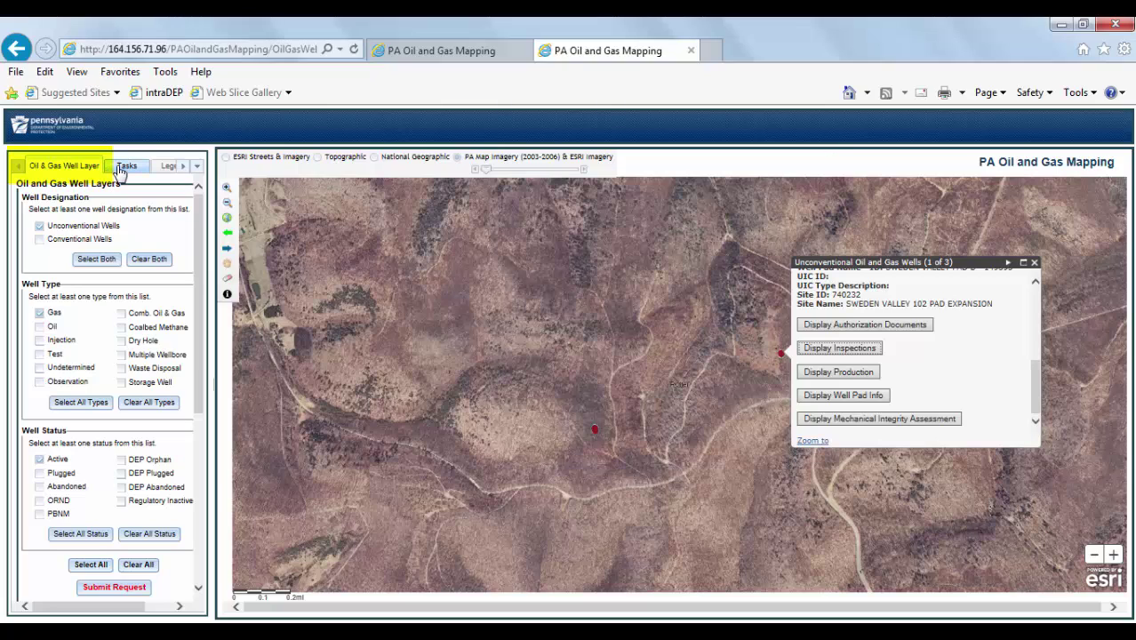
# Examine the available tasks, viewing the Locate on Map and Buffer options and collapsing each again
pyautogui.click(183, 167)
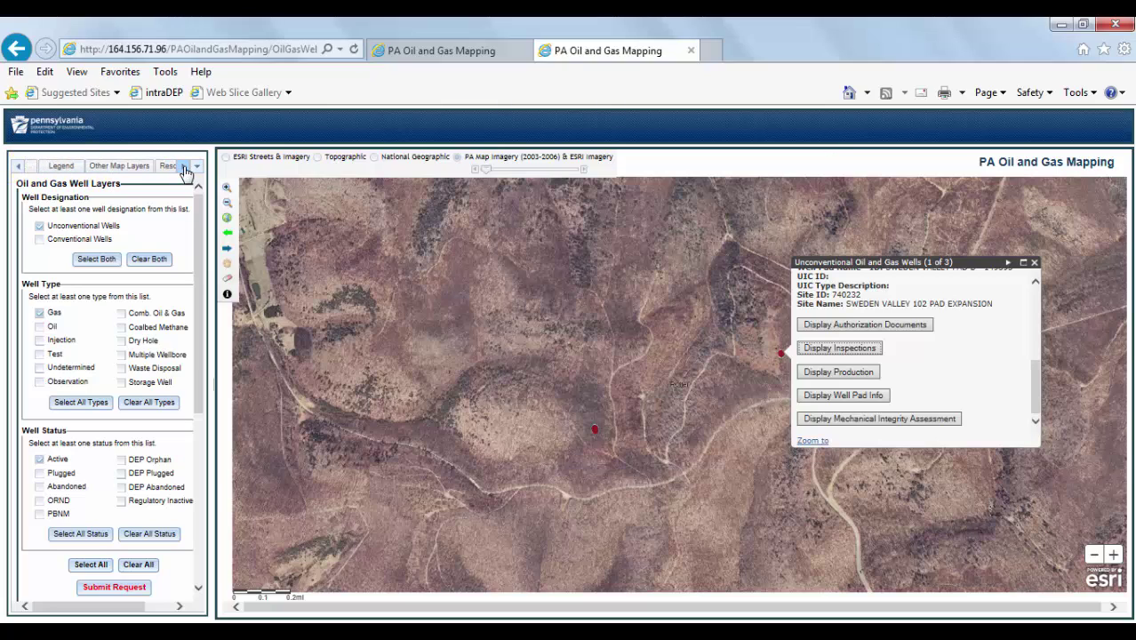
pyautogui.click(18, 166)
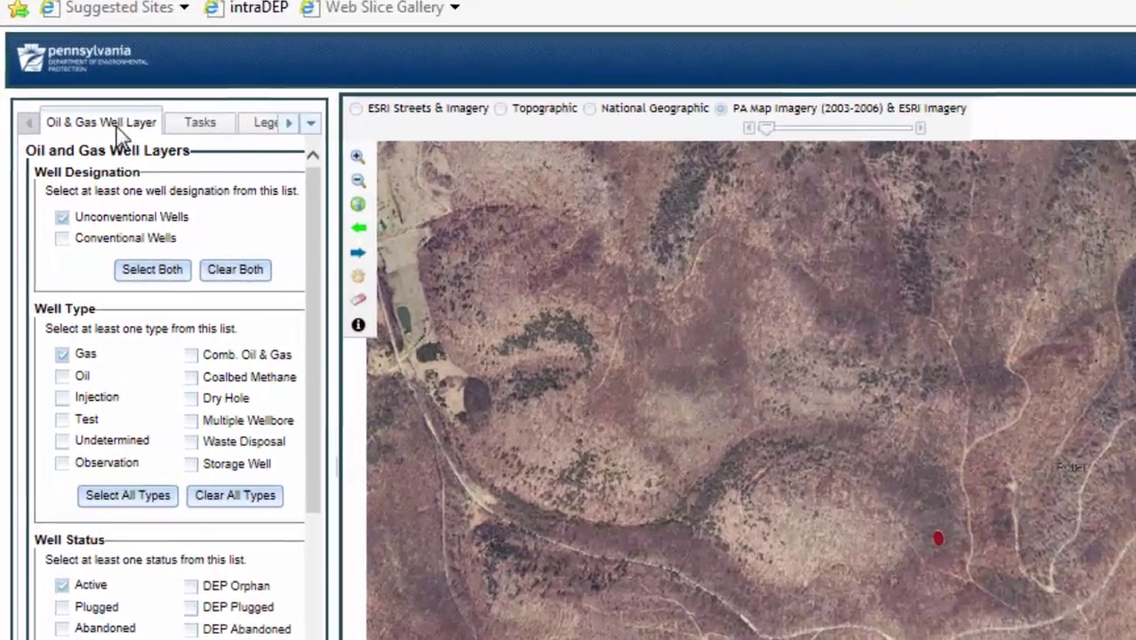
pyautogui.click(182, 126)
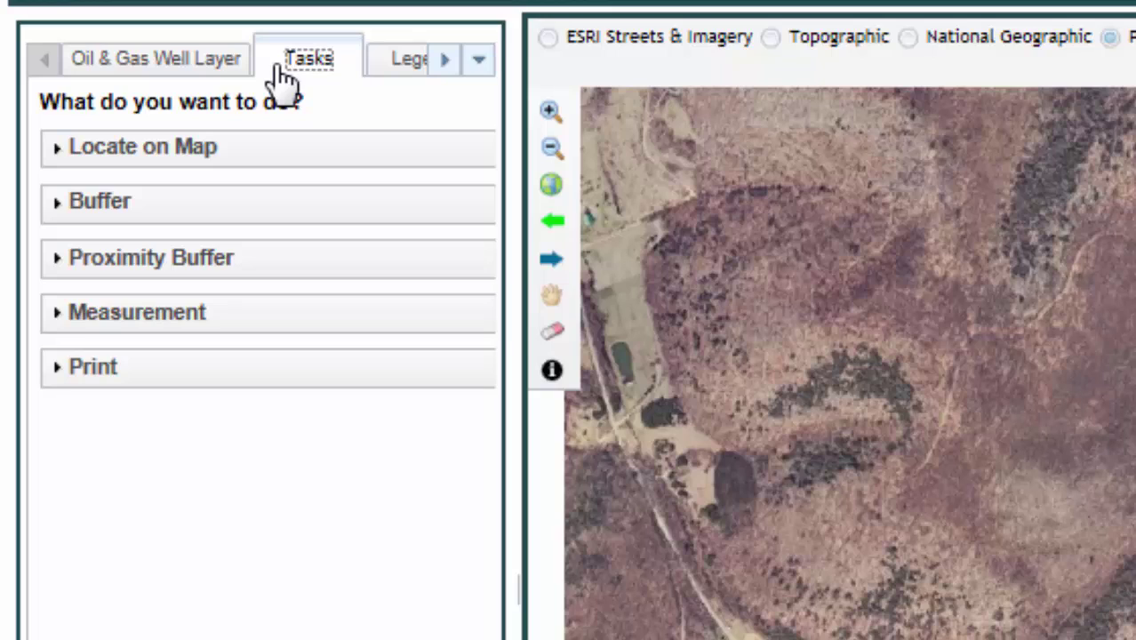
pyautogui.click(259, 145)
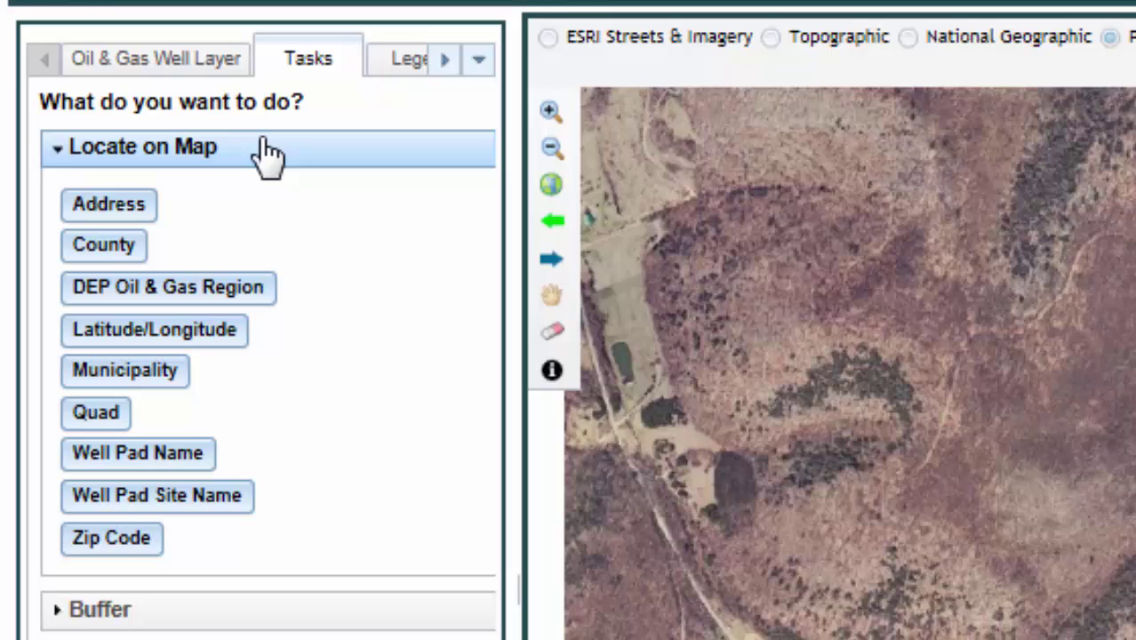
pyautogui.click(267, 153)
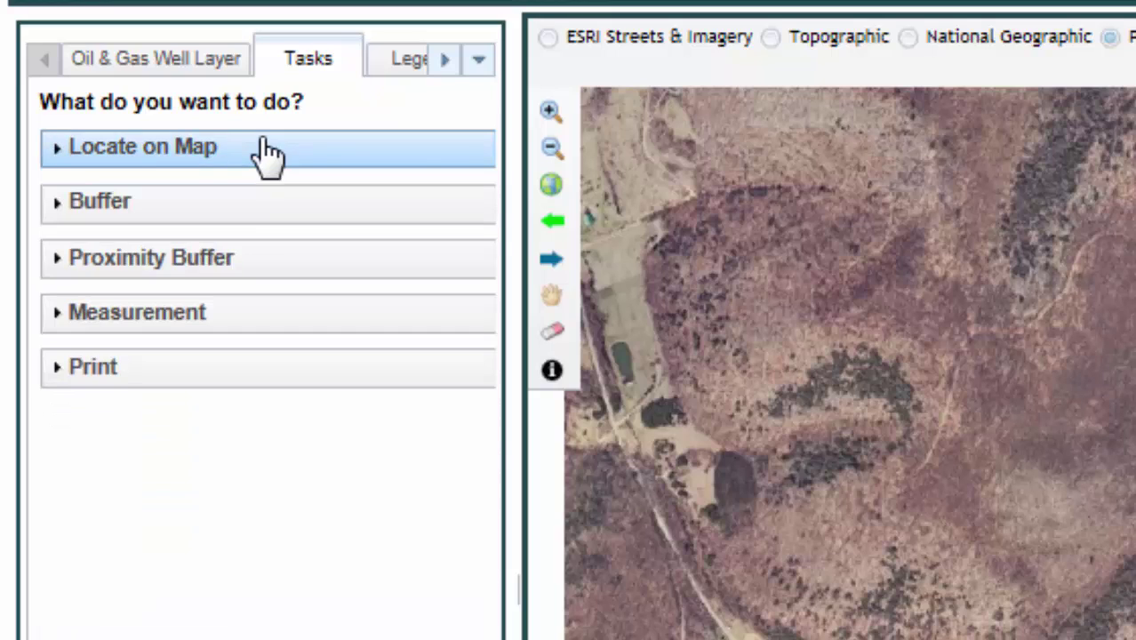
pyautogui.click(260, 206)
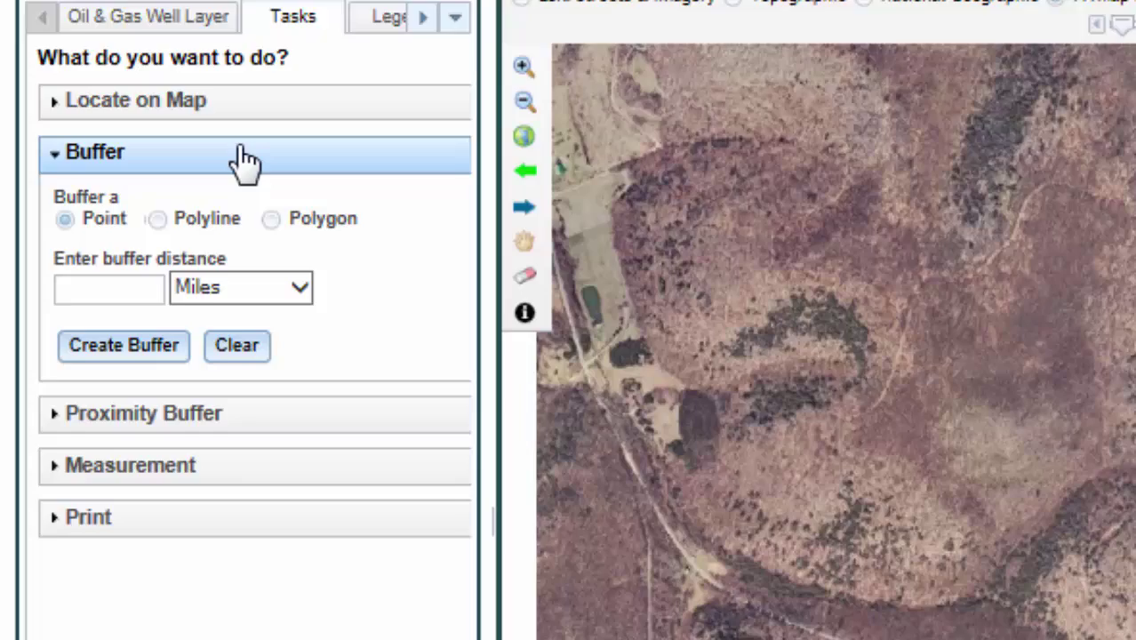
pyautogui.click(256, 205)
# Create a 1-mile proximity buffer for the selected Unconventional Wells and review the list of wells inside it
pyautogui.click(263, 257)
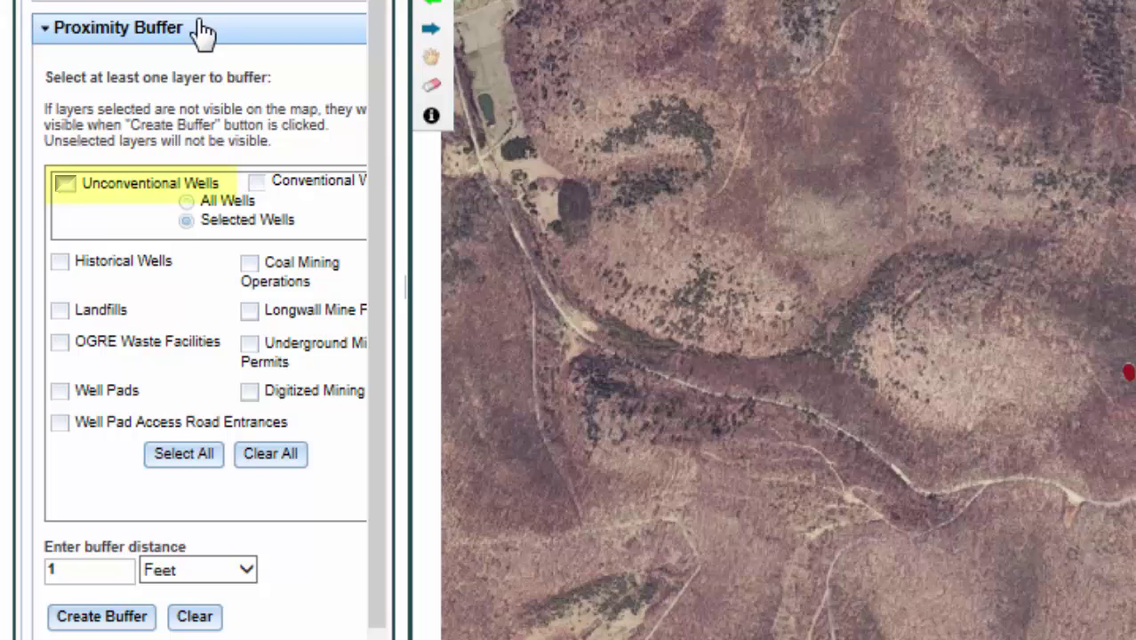
pyautogui.click(70, 189)
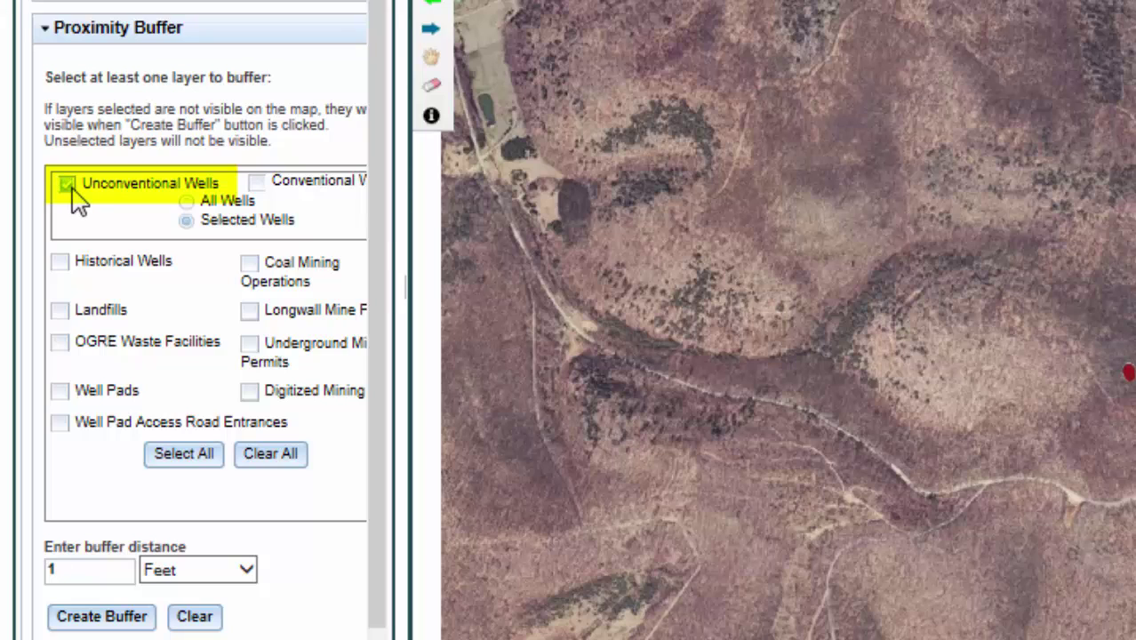
pyautogui.click(245, 574)
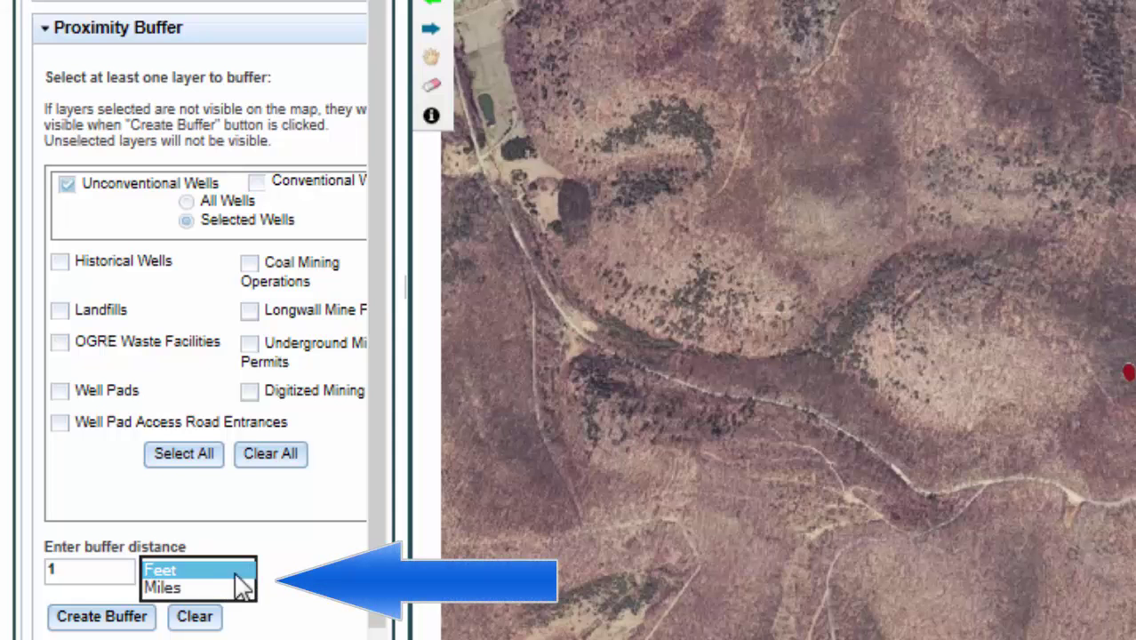
pyautogui.click(223, 589)
pyautogui.click(96, 617)
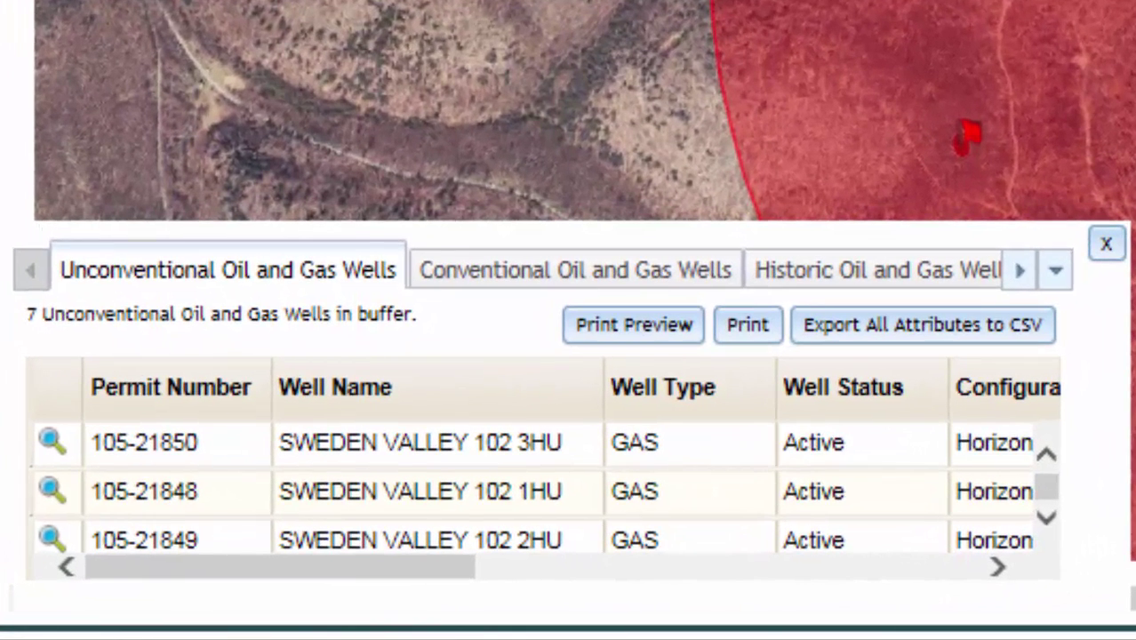
pyautogui.scroll(-2, 1048, 449)
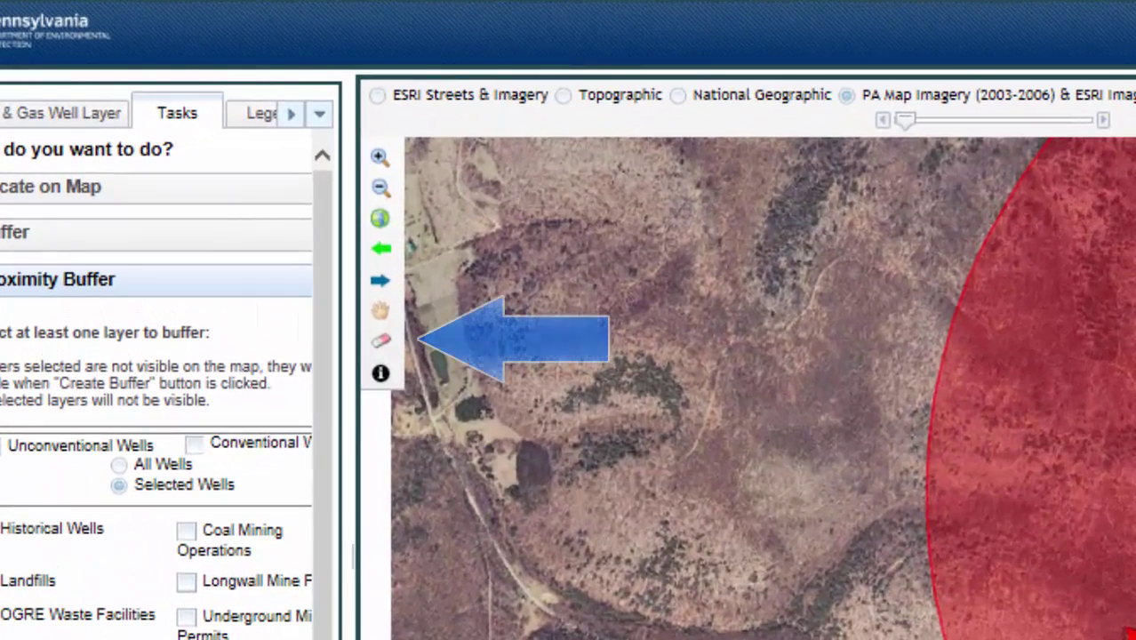
# Clear the proximity buffer from the map and collapse the Proximity Buffer options
pyautogui.click(379, 343)
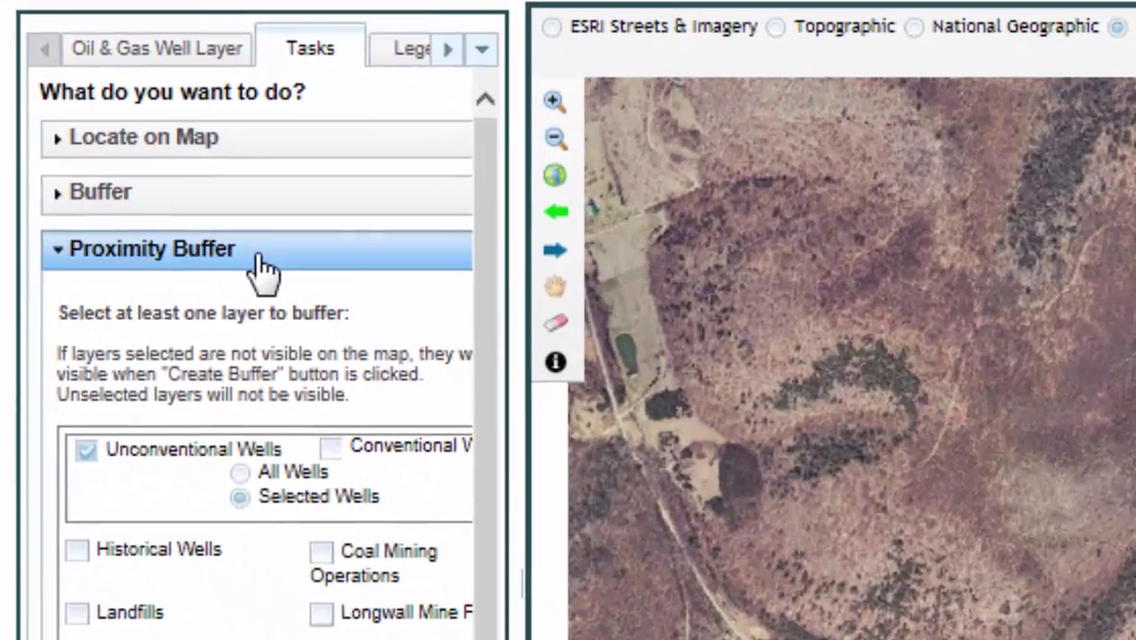
pyautogui.click(259, 258)
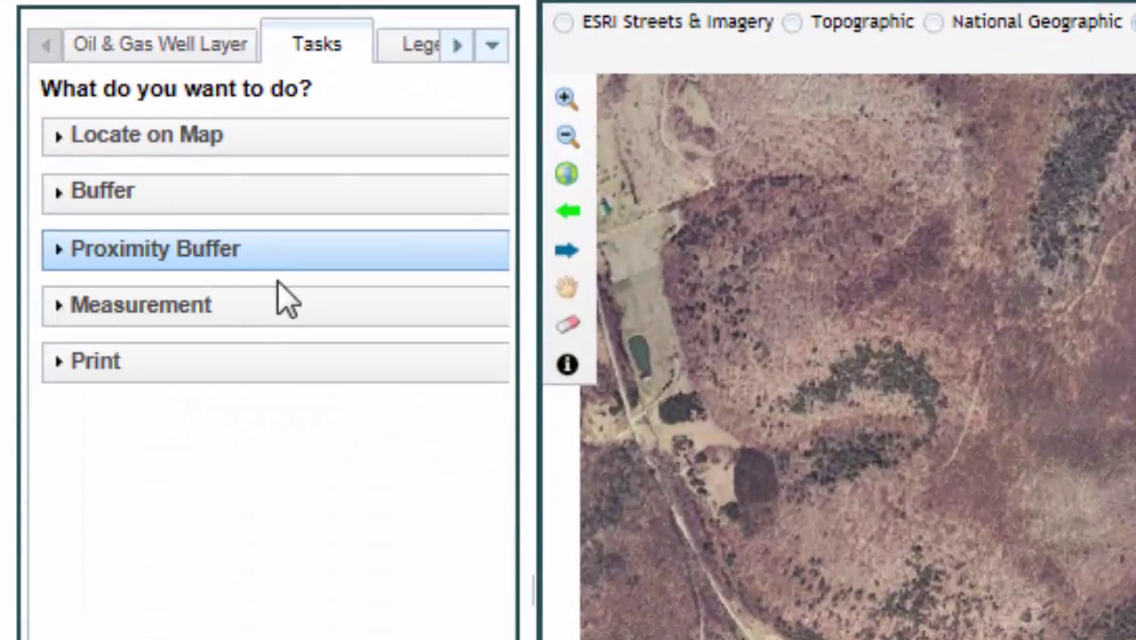
# View the Measurement and Print tasks and the legend of well status symbols
pyautogui.click(278, 303)
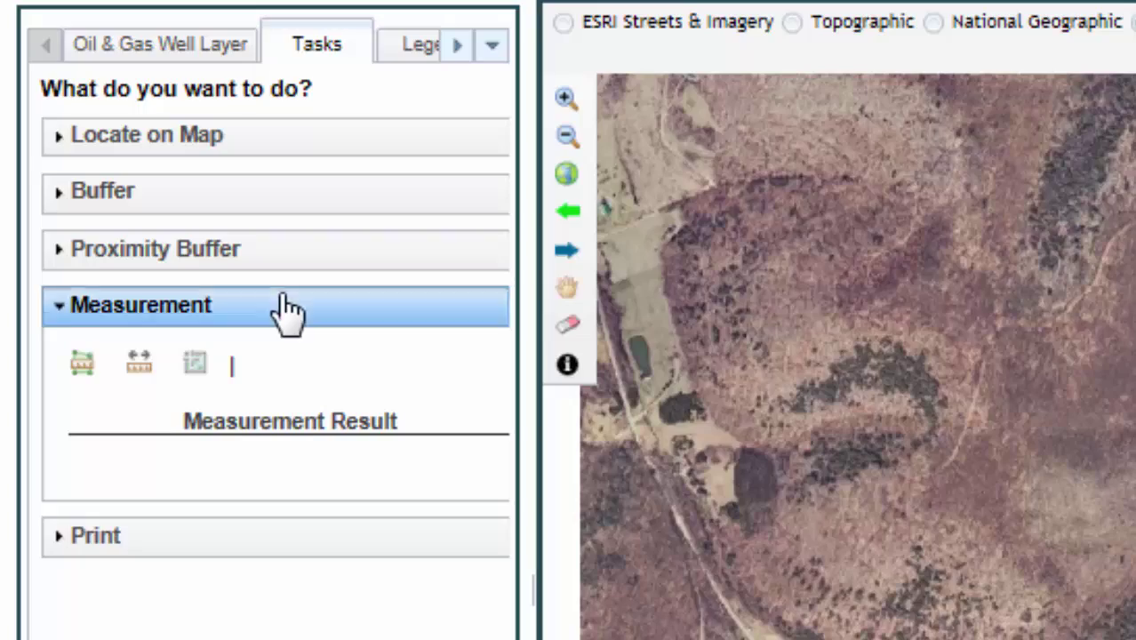
pyautogui.click(281, 308)
pyautogui.click(271, 378)
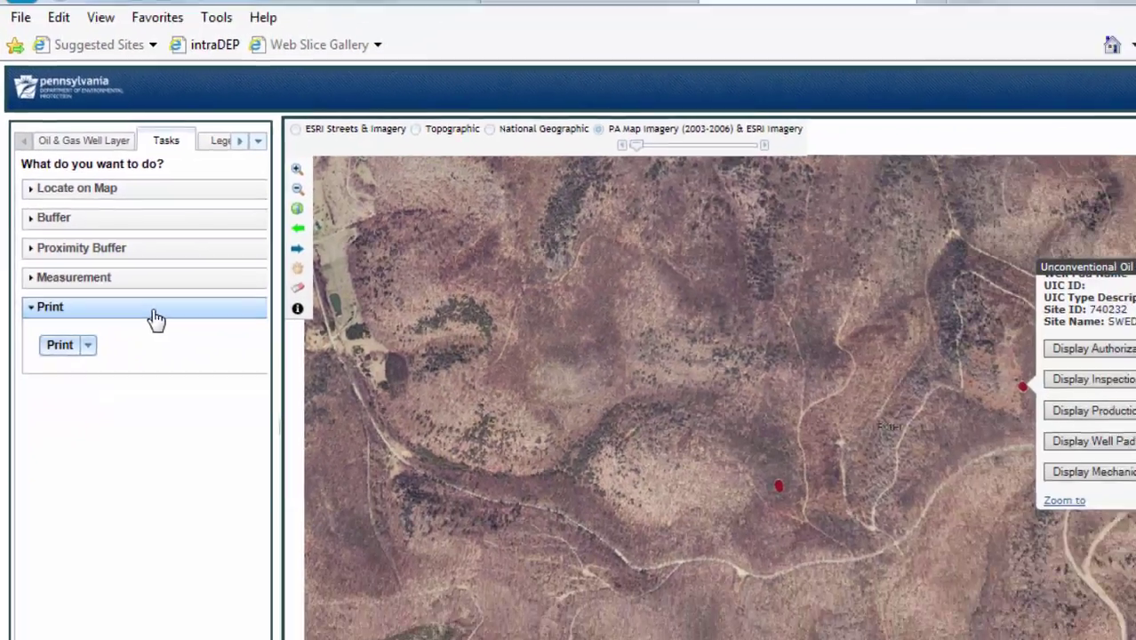
pyautogui.click(155, 319)
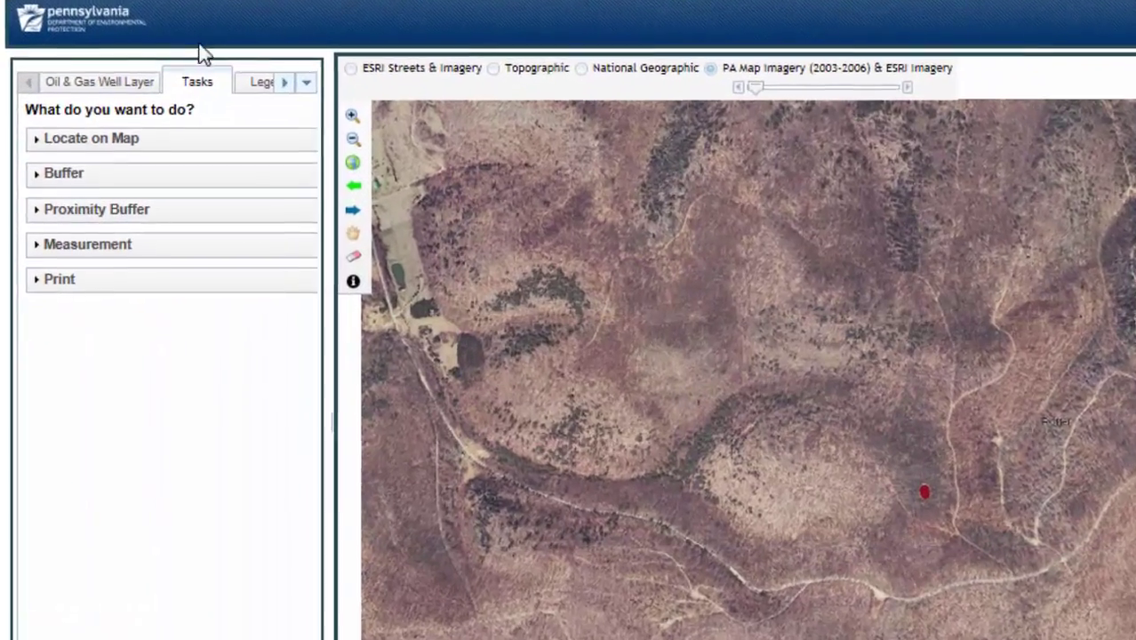
pyautogui.click(262, 84)
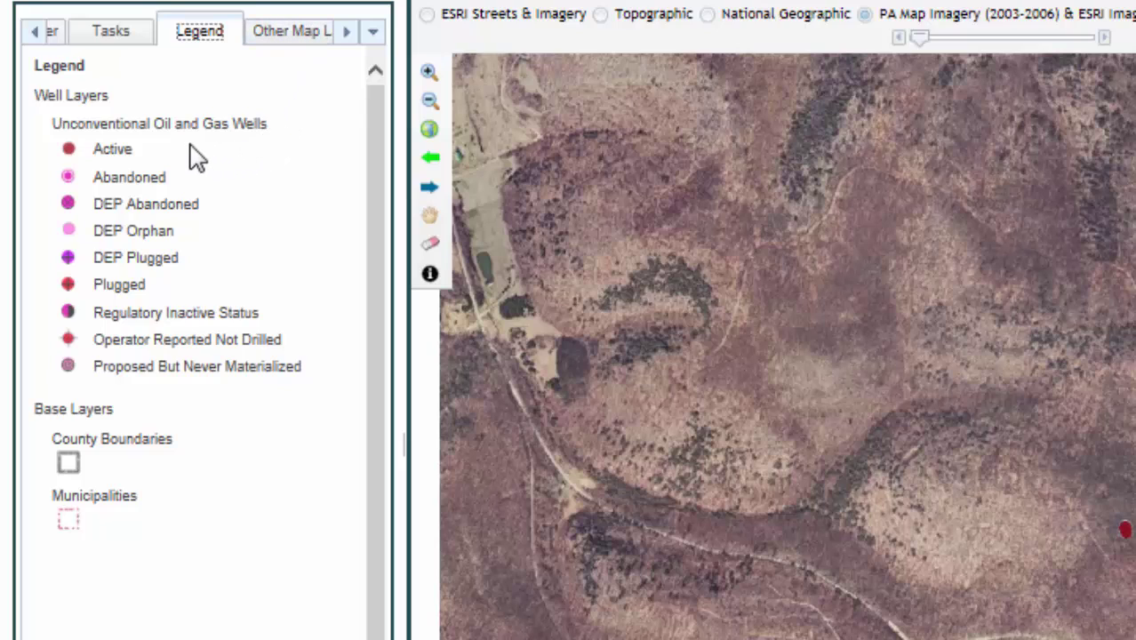
# Show the State Forests - DCNR, 2015 layer on the map and hide it again
pyautogui.click(297, 41)
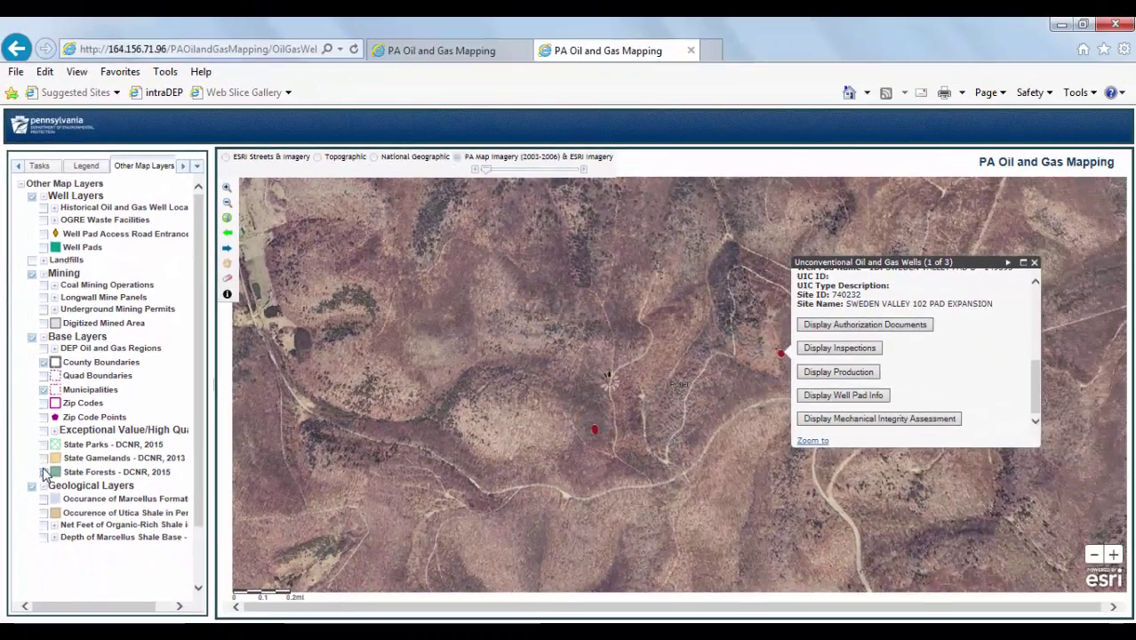
pyautogui.click(71, 567)
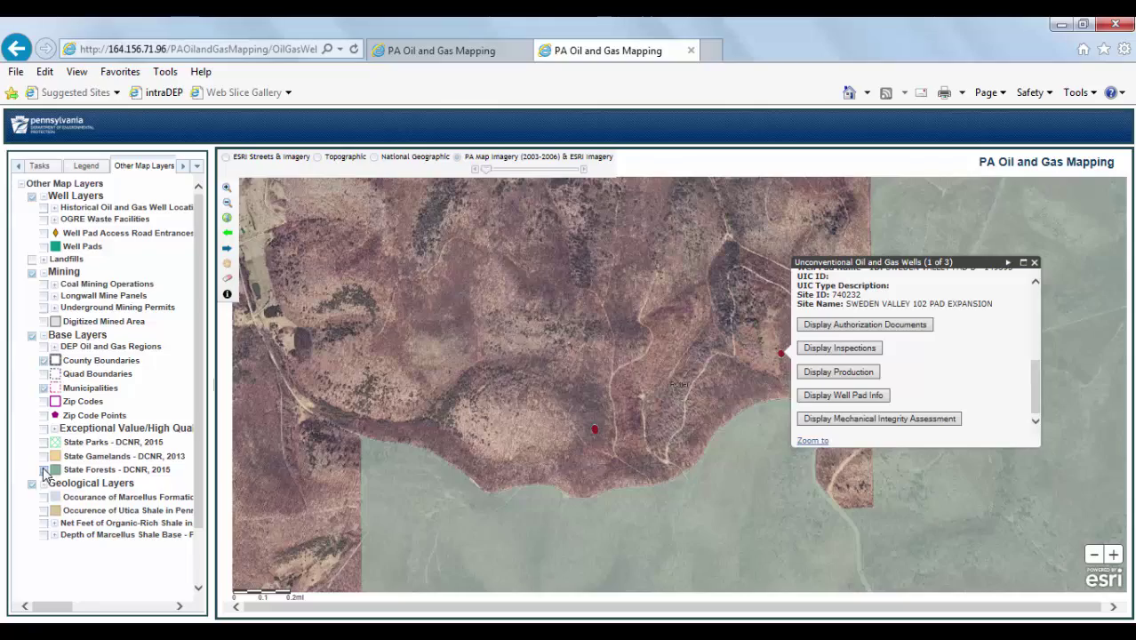
pyautogui.click(44, 470)
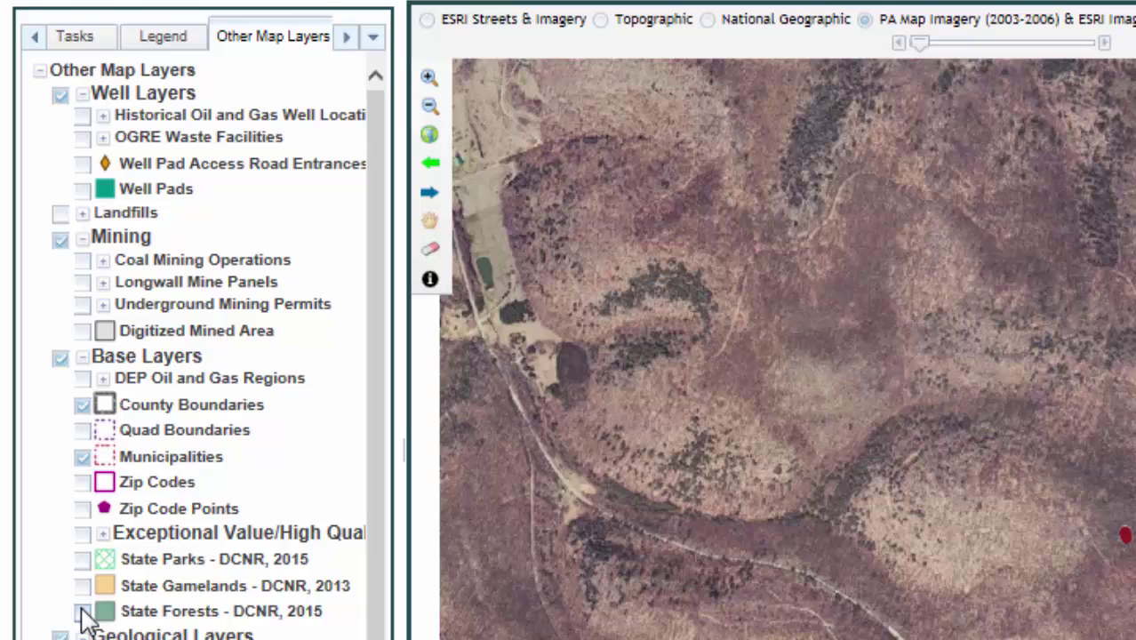
# Display the list of related oil and gas resource links
pyautogui.click(346, 35)
pyautogui.click(272, 46)
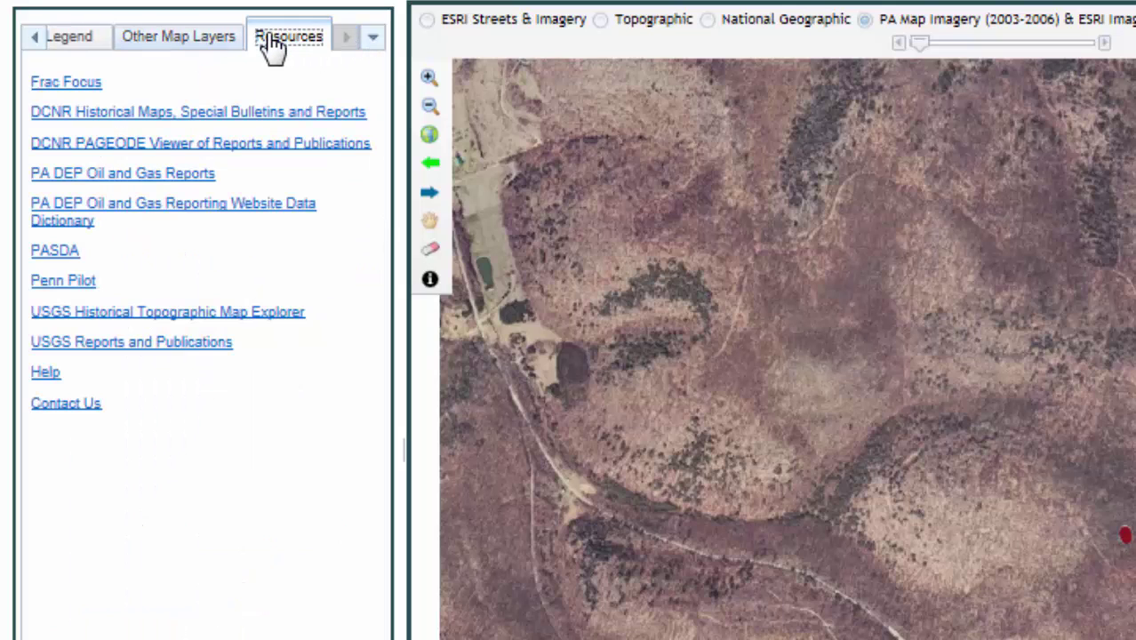